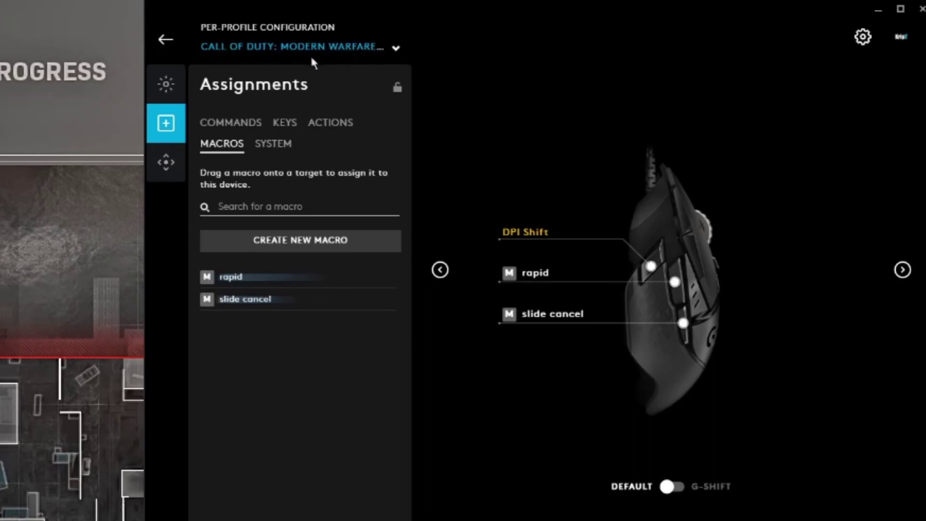
Open the G502 mouse's macro assignments for the Call of Duty: Modern Warfare 2019 profile
left_click(172, 41)
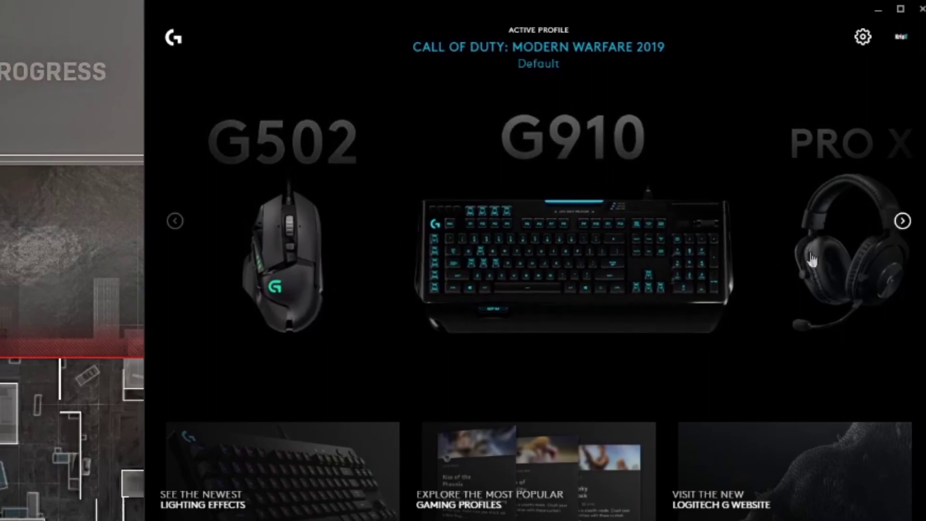
left_click(294, 254)
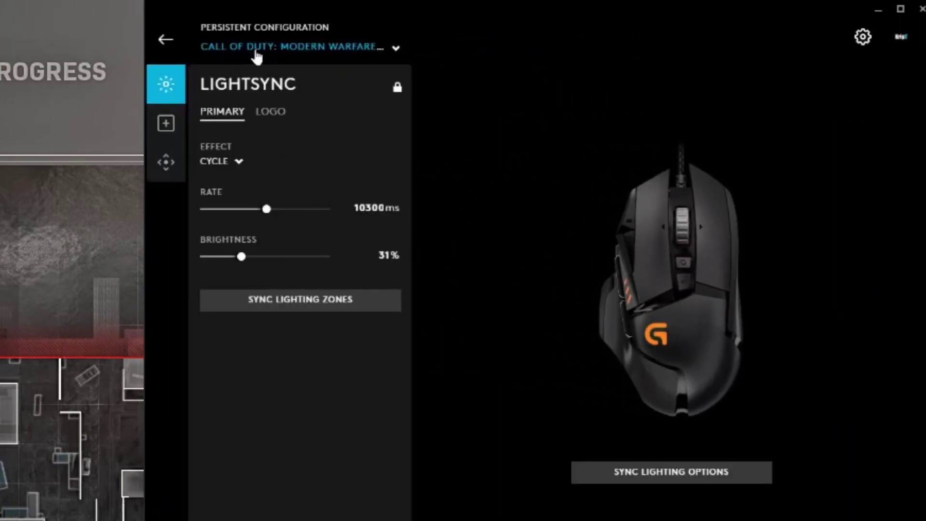
left_click(337, 52)
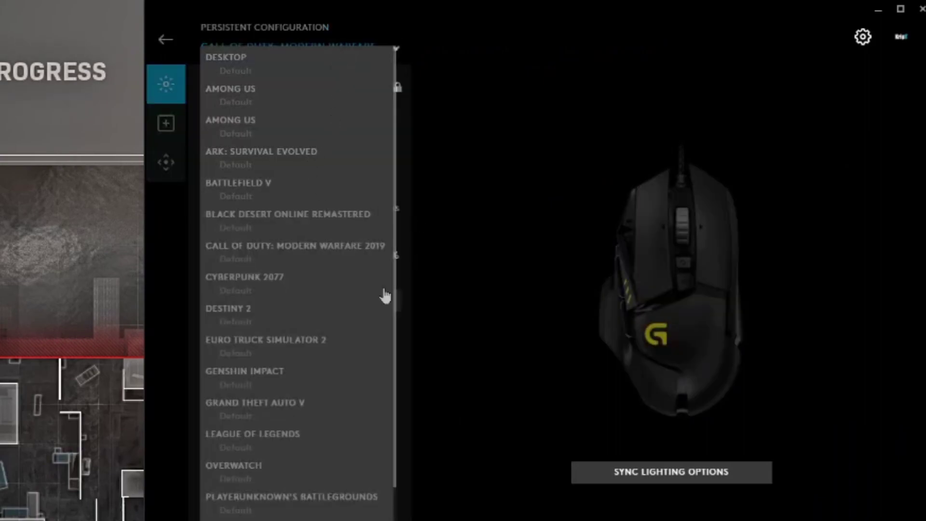
left_click(244, 265)
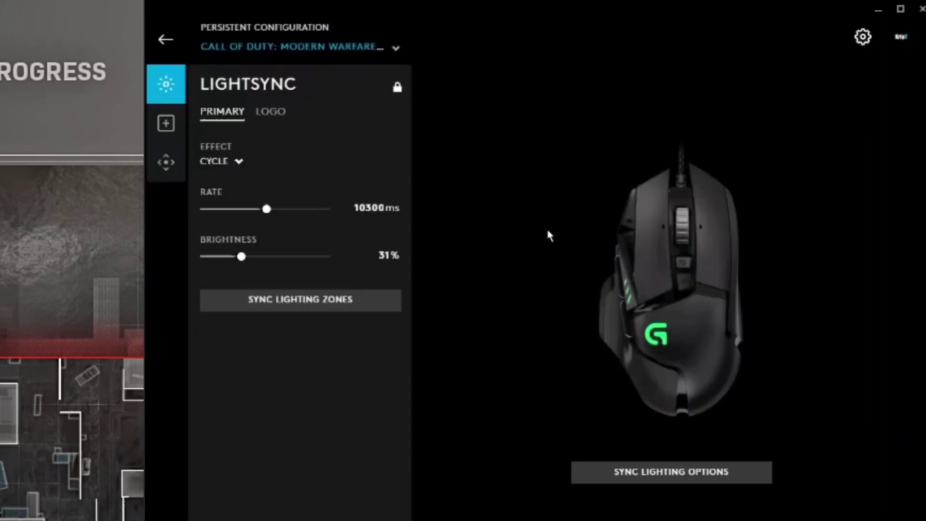
left_click(166, 125)
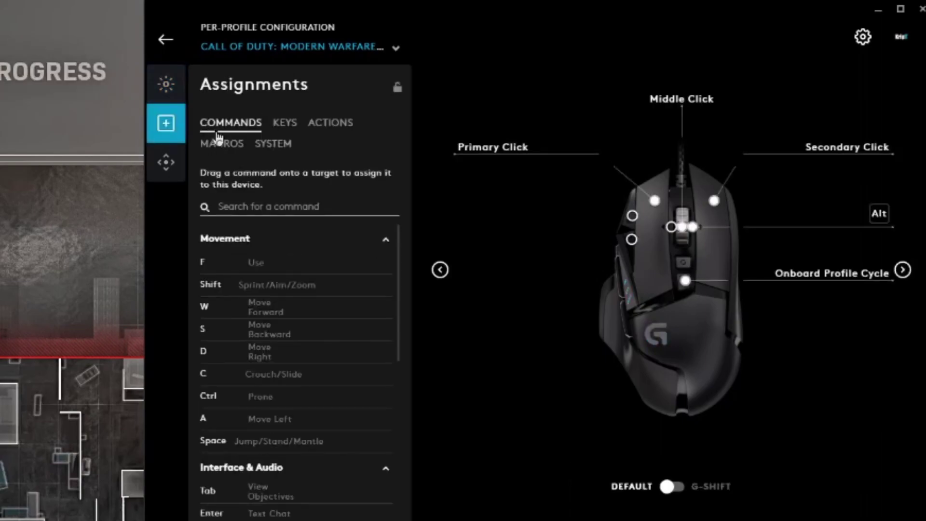
left_click(229, 151)
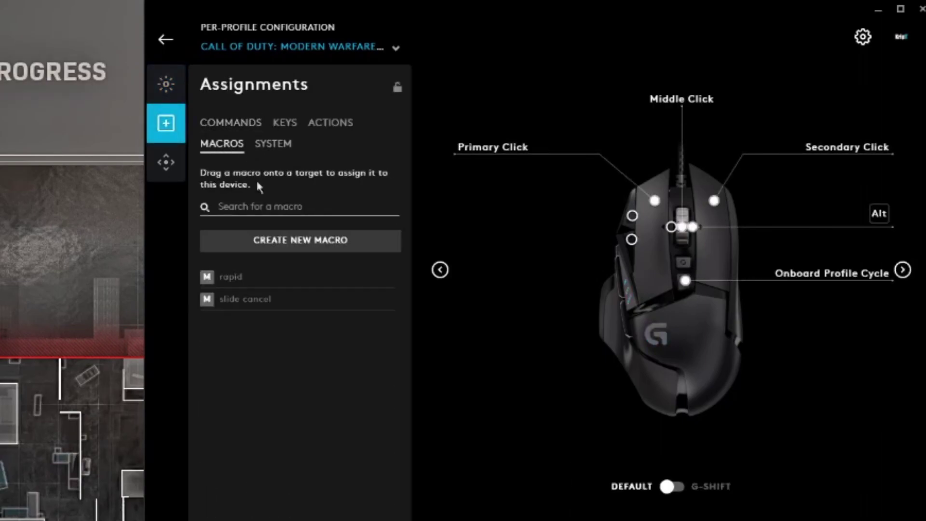
Review the keystroke sequence of the existing slide cancel macro and delete that macro from the list
left_click(255, 299)
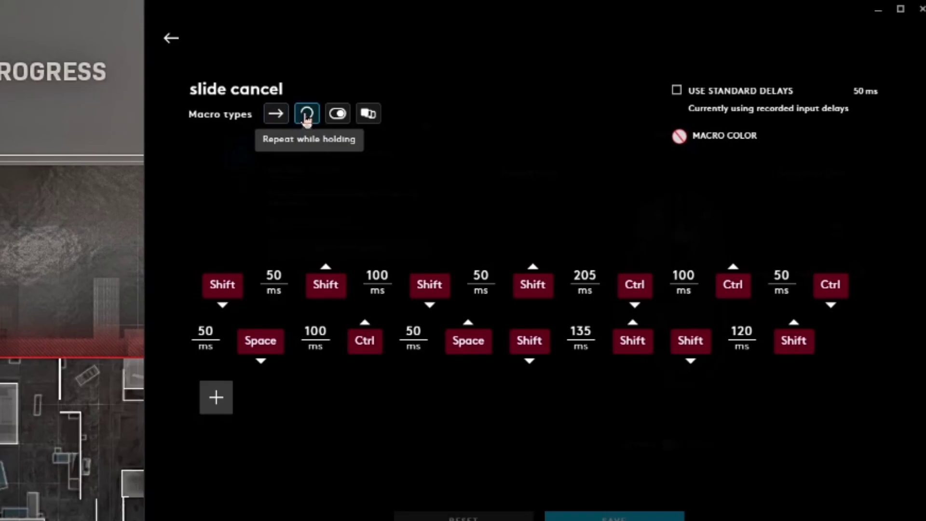
left_click(170, 38)
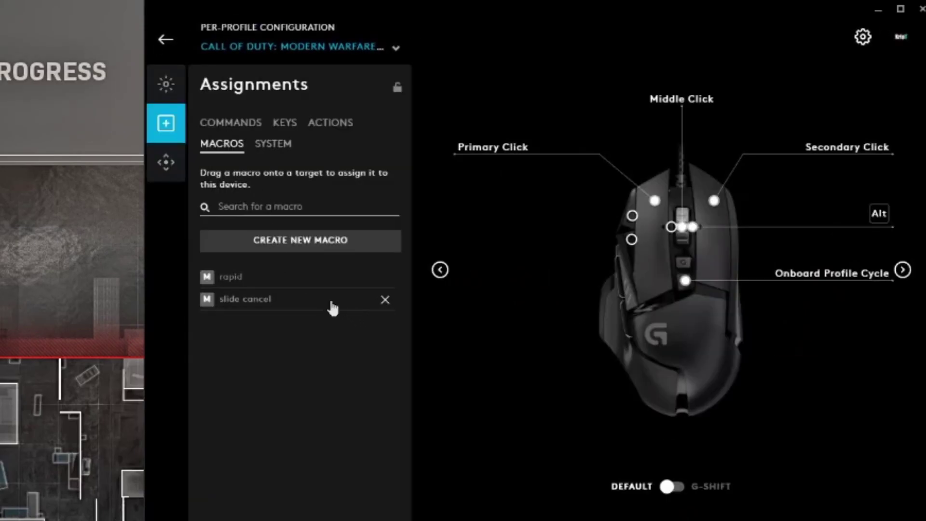
left_click(311, 306)
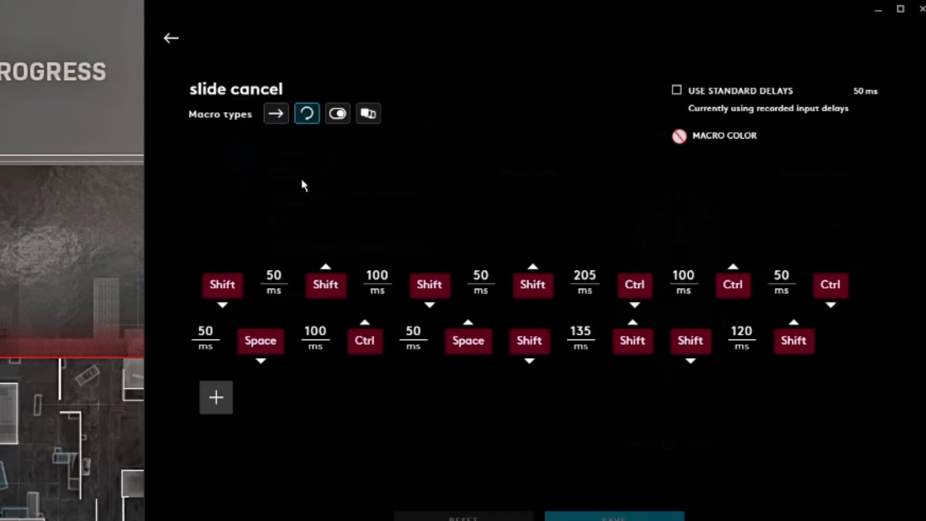
left_click(170, 39)
mouse_move(385, 305)
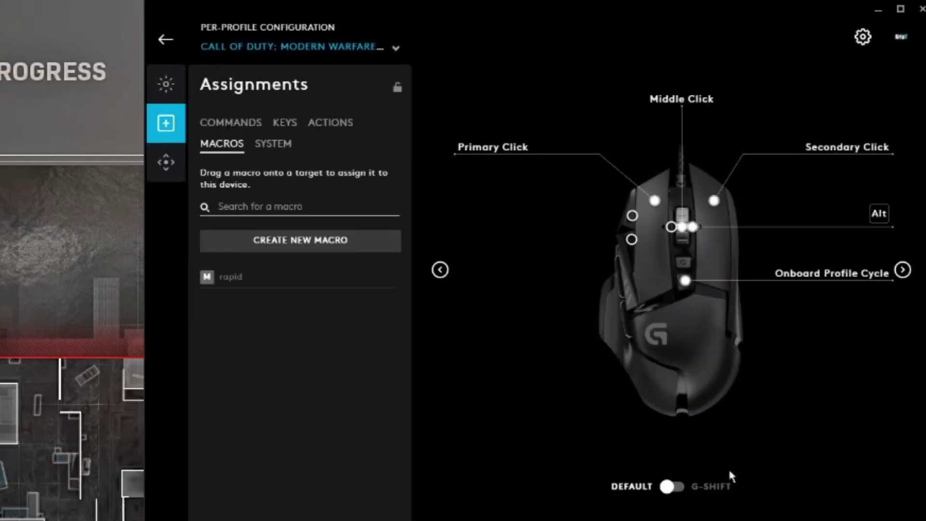
Create a macro named "slide cancel" of the Repeat While Holding type, with standard delays turned off
left_click(352, 242)
type("slide cancel")
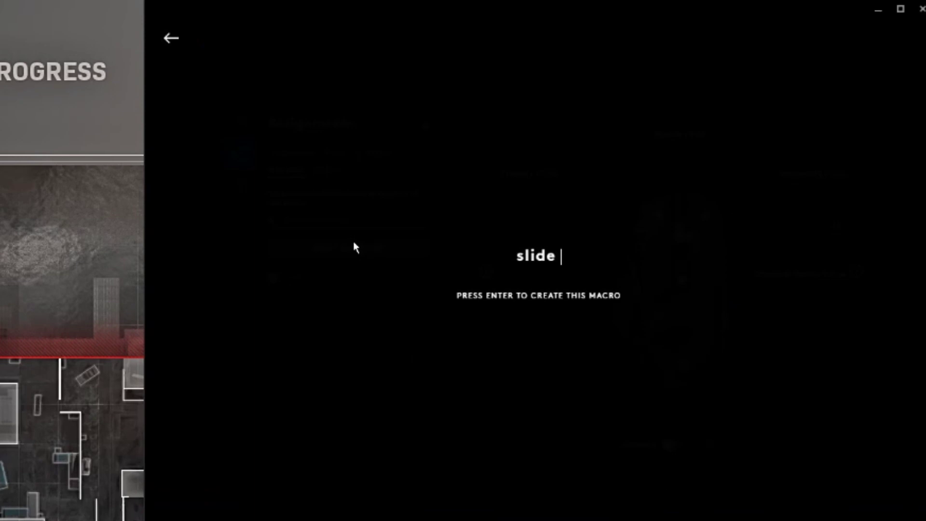
key("Return")
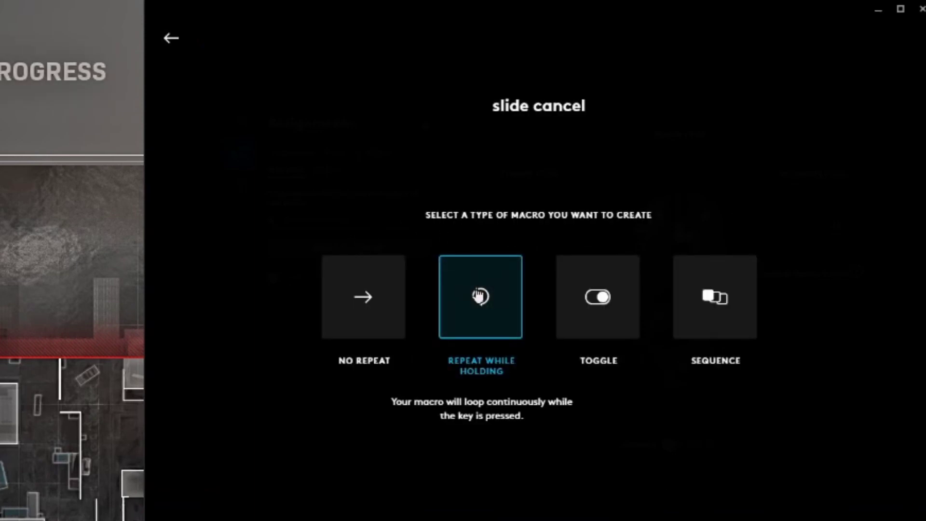
left_click(479, 295)
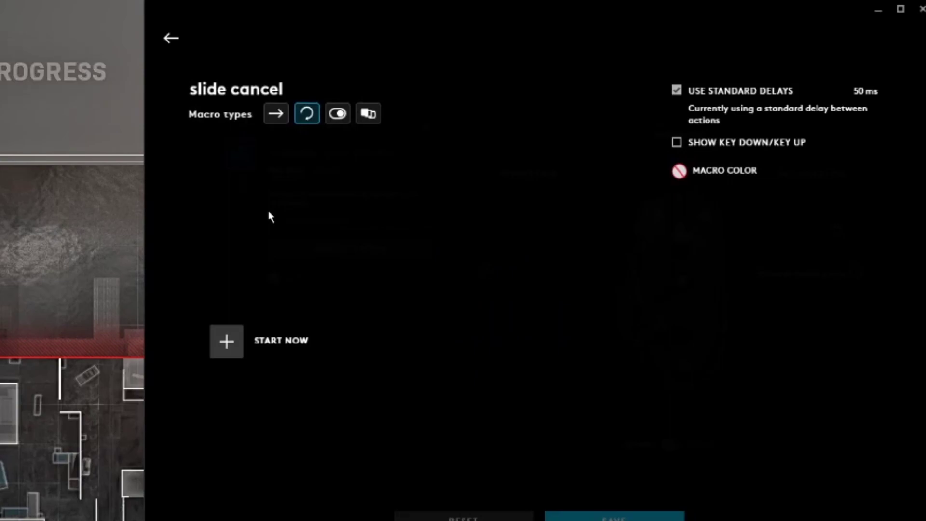
left_click(724, 95)
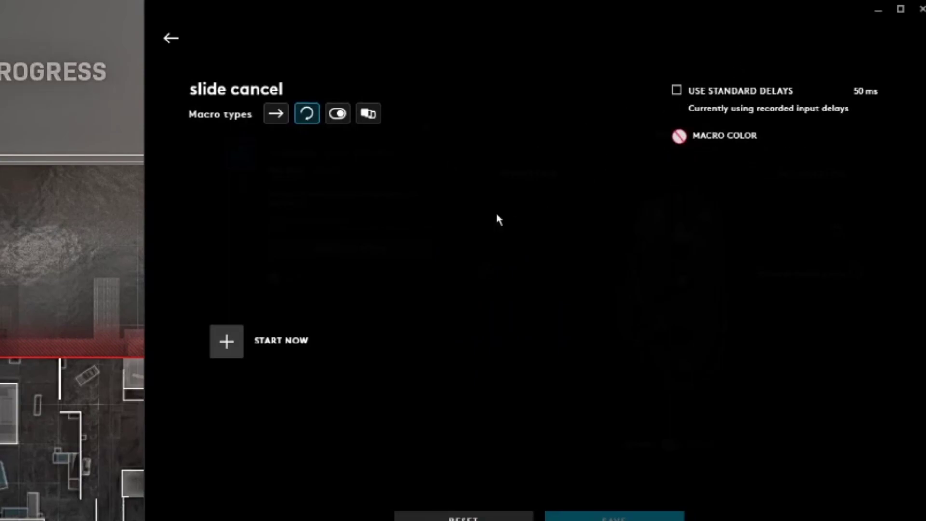
Record the keystrokes Shift, Shift, Ctrl, and Ctrl held with Space in the macro, and save it
left_click(223, 343)
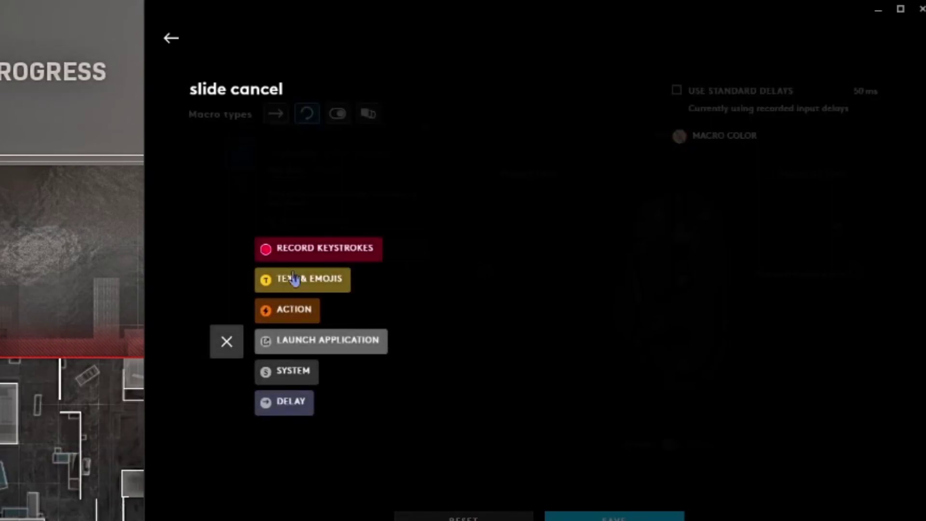
left_click(321, 253)
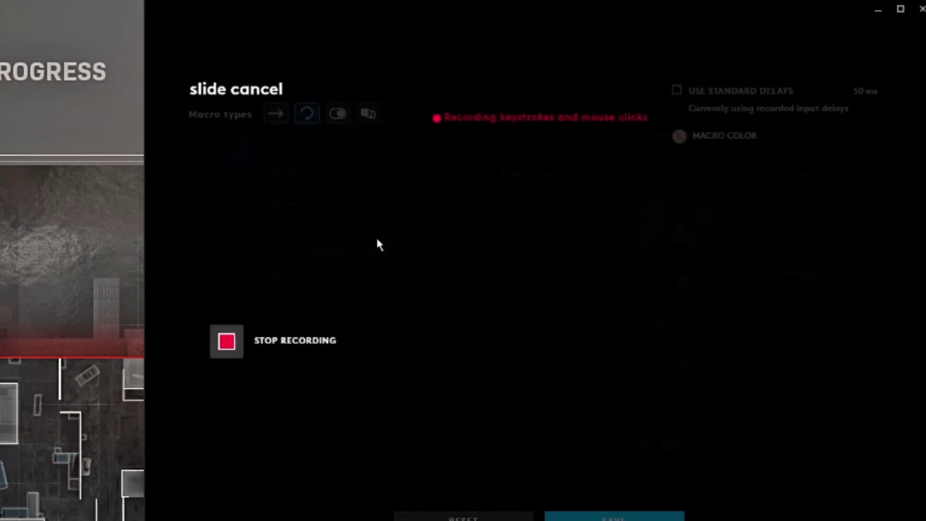
key("shift")
key("shift")
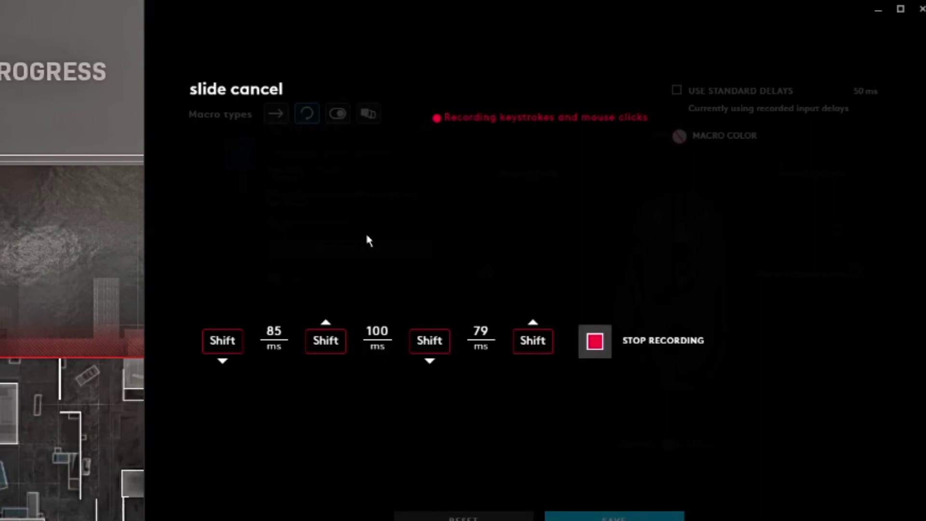
key("ctrl")
key("ctrl+space")
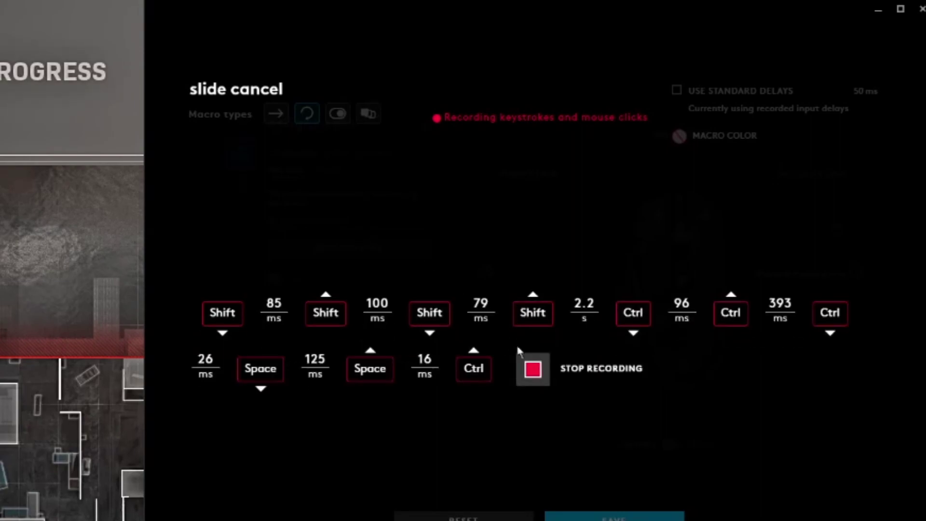
left_click(531, 378)
left_click(615, 516)
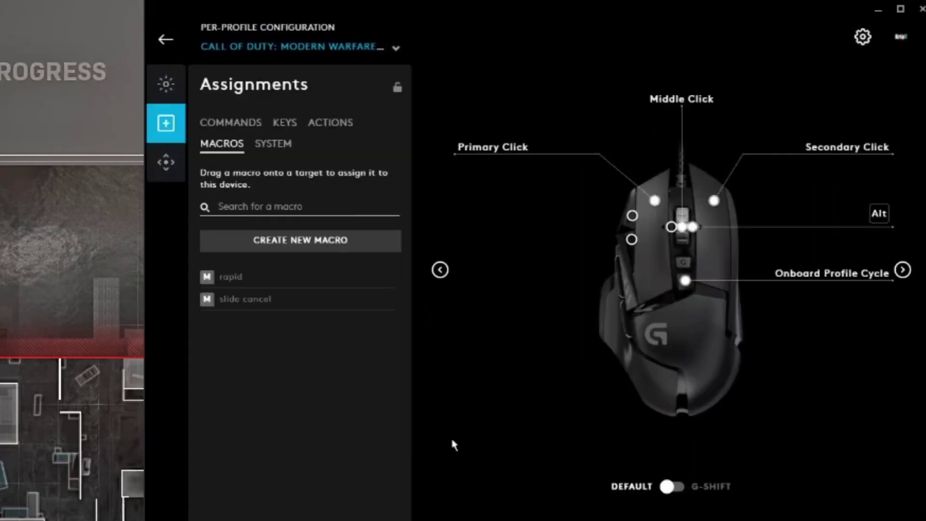
Assign the slide cancel macro to the rear thumb button in the mouse's side view
left_click(436, 271)
left_click_drag(296, 300, 689, 333)
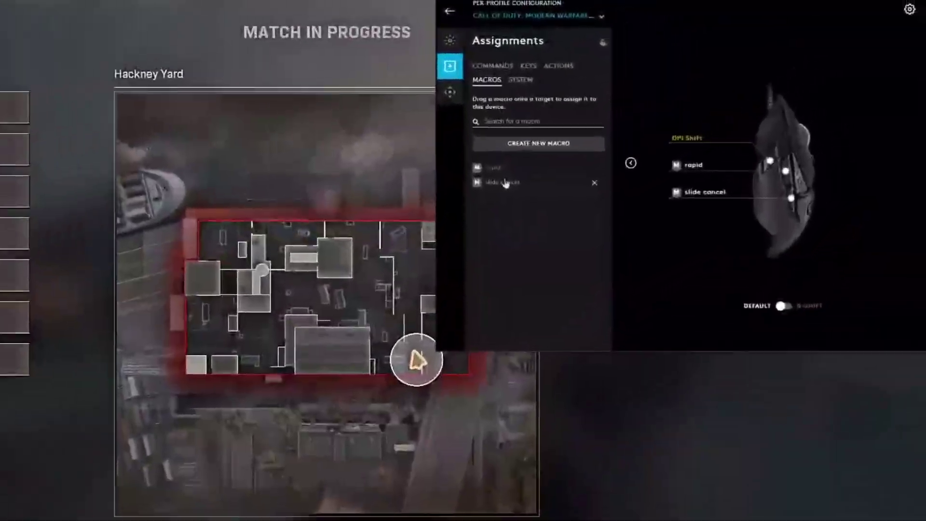
Edit the slide cancel macro so the first Shift is held for 50 ms and the second for 55 ms
left_click(505, 183)
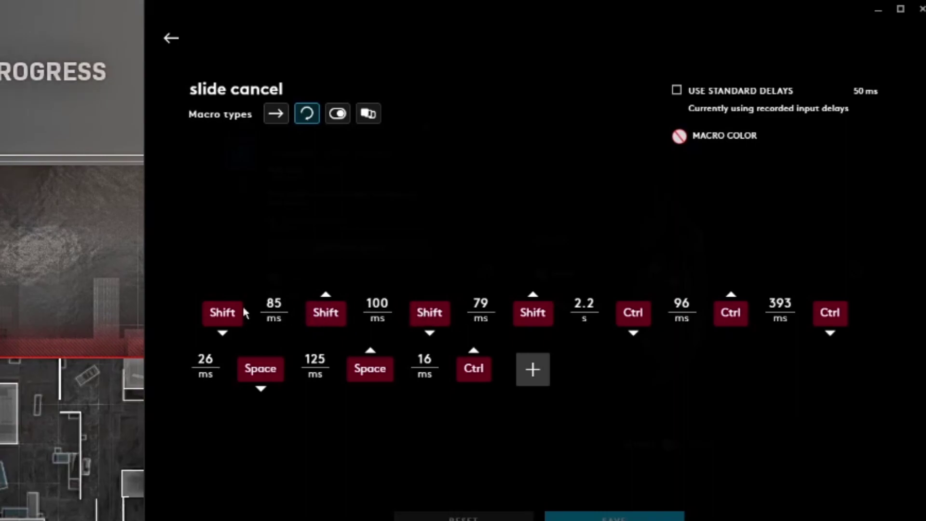
left_click(274, 304)
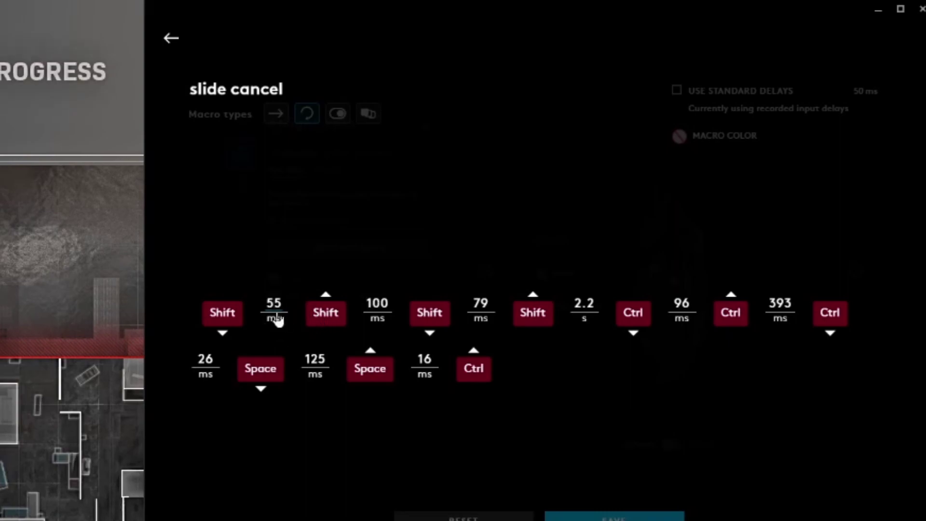
key("BackSpace")
type("0")
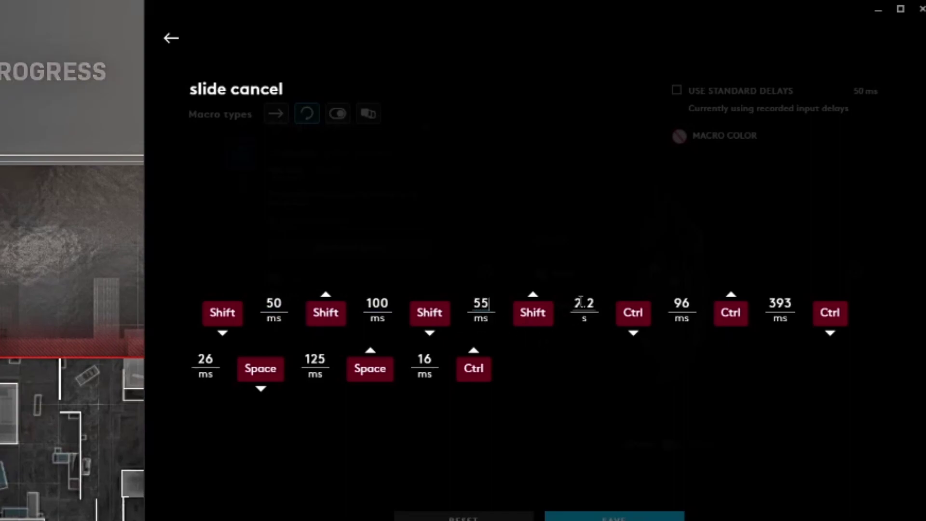
Set the delay between the second Shift release and the first Ctrl to 1000 ms
left_click(580, 302)
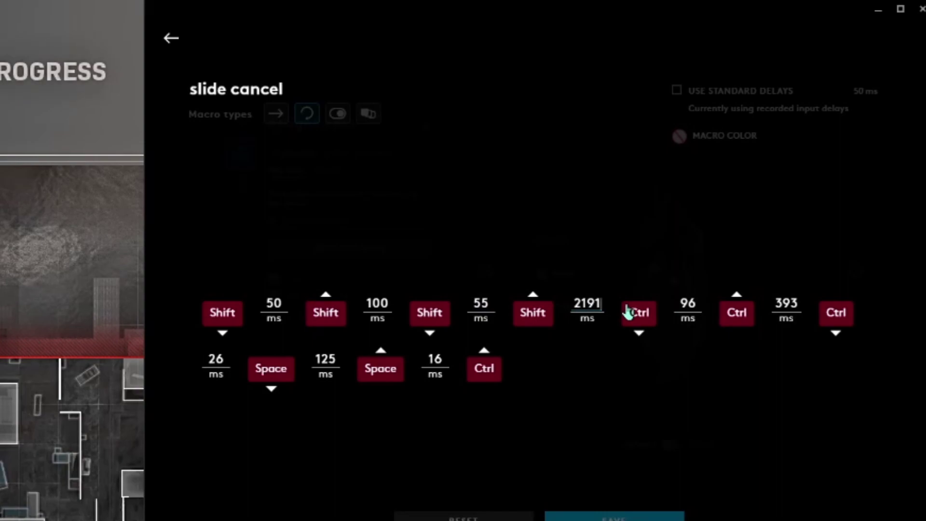
key("BackSpace")
key("BackSpace")
key("BackSpace")
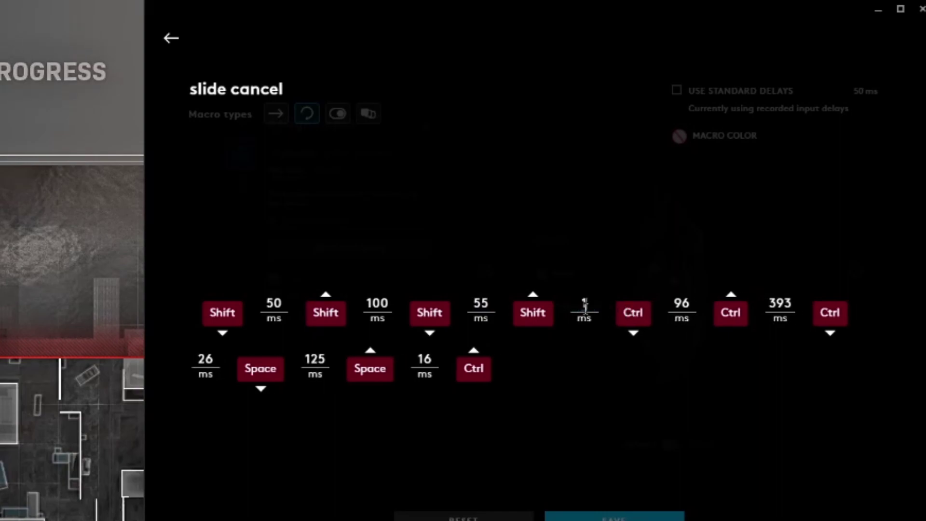
type("1000")
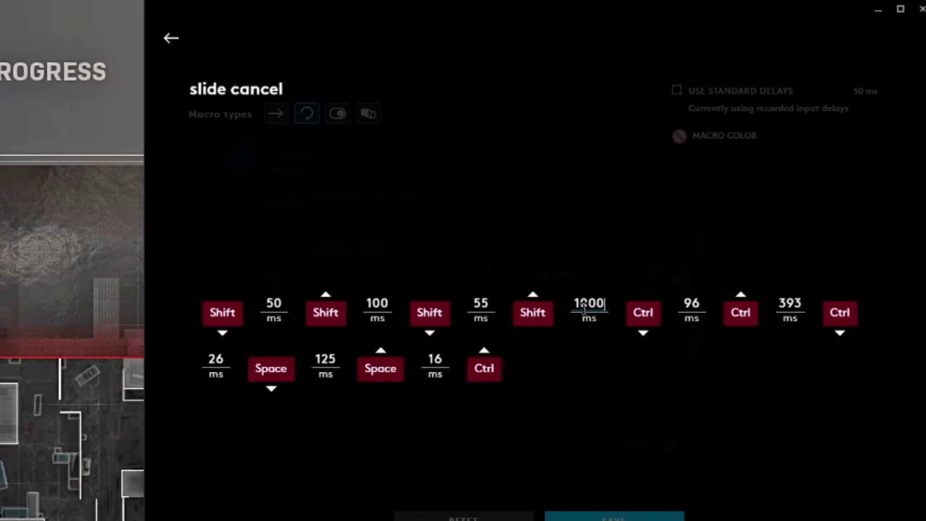
left_click(599, 233)
Set the first Ctrl's hold time to 50 ms and the delay before the second Ctrl to 200 ms
left_click(681, 303)
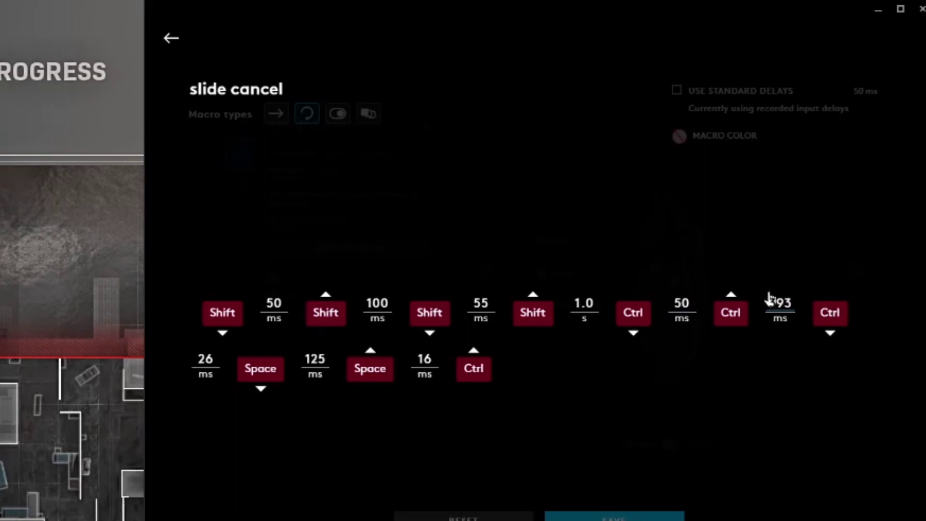
key("BackSpace")
key("BackSpace")
type("200")
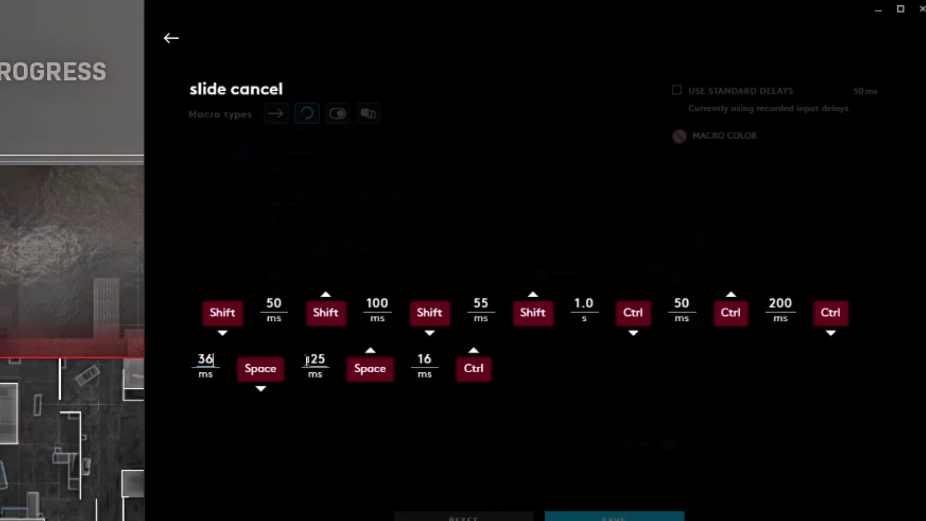
Set the delay before the Space keystroke to 35 ms and its hold time to 225 ms
key("BackSpace")
key("BackSpace")
key("BackSpace")
type("225")
left_click(448, 419)
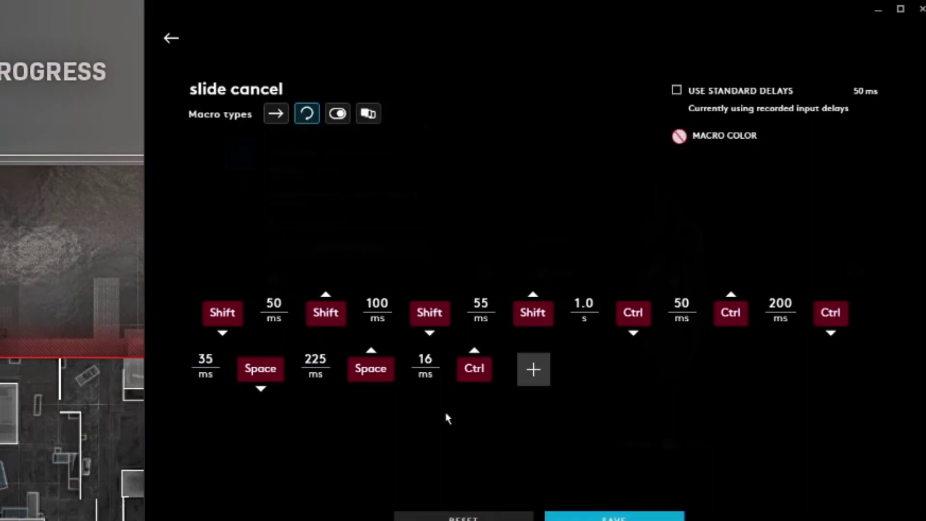
Set the delay between the Space release and the final Ctrl release to 50 ms, and save the macro
left_click(431, 360)
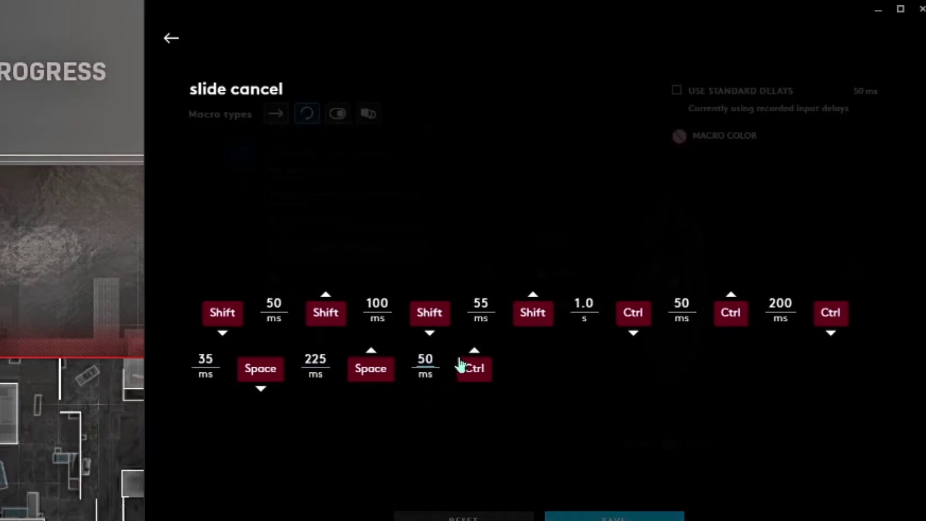
type("50")
left_click(534, 496)
left_click(564, 515)
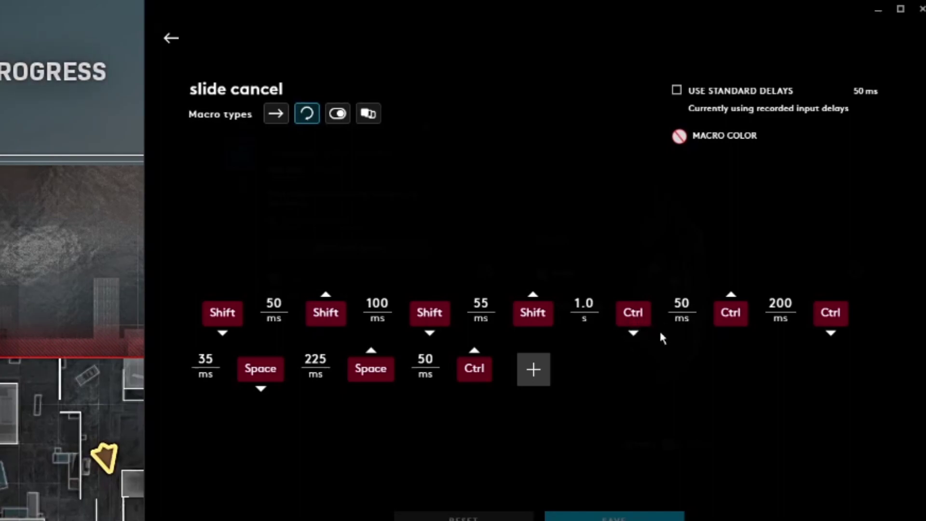
Set the delay between the second Shift release and the first Ctrl to 50 ms
left_click(578, 303)
left_click_drag(605, 304, 575, 308)
type("150")
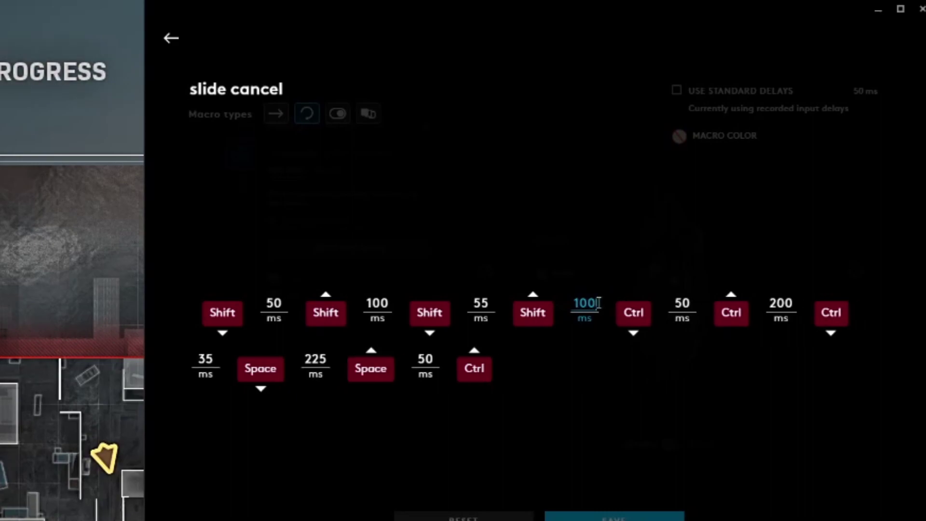
key("BackSpace")
key("BackSpace")
key("BackSpace")
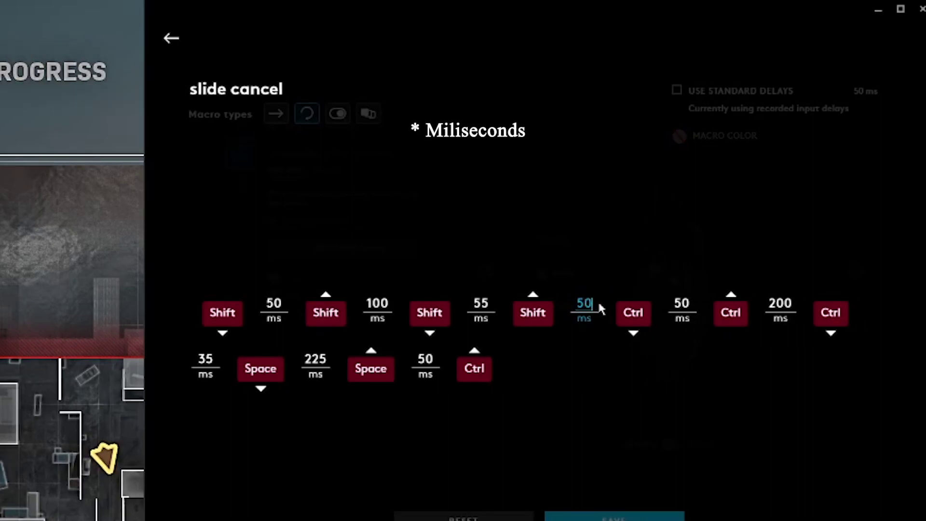
key("Return")
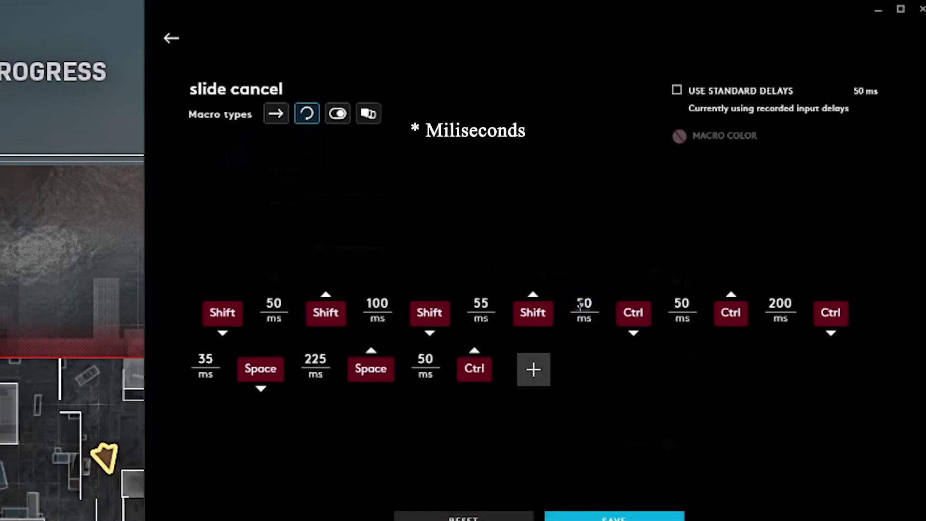
left_click(645, 324)
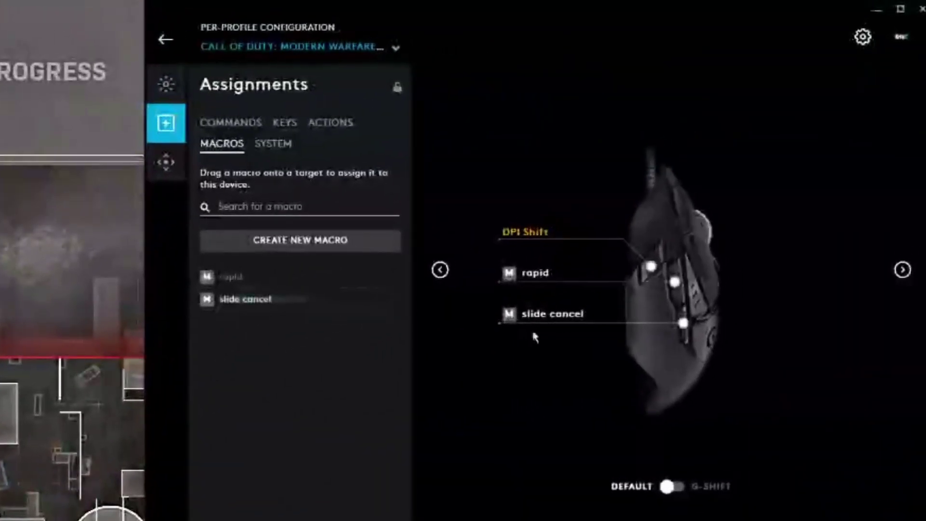
Set the slide cancel macro's delay between the second Shift release and the first Ctrl to 5.0 s
left_click(246, 300)
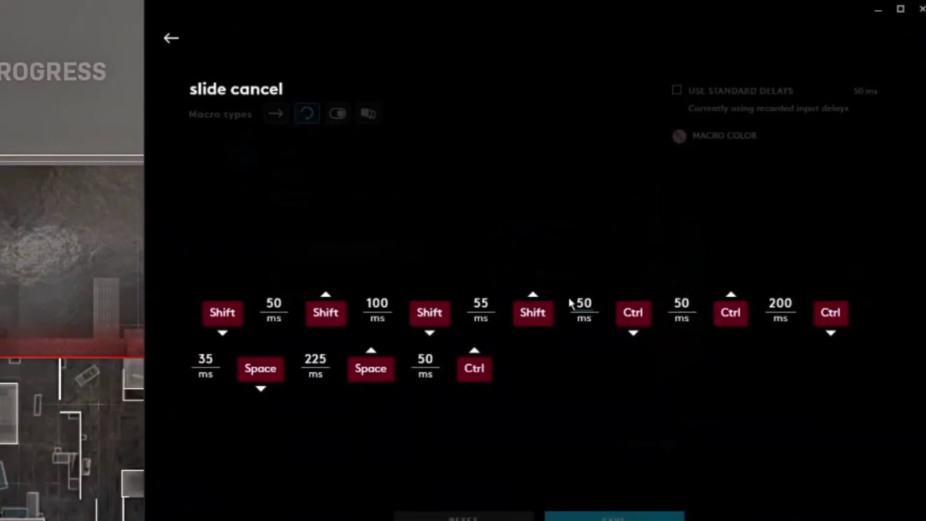
type("0")
key("Return")
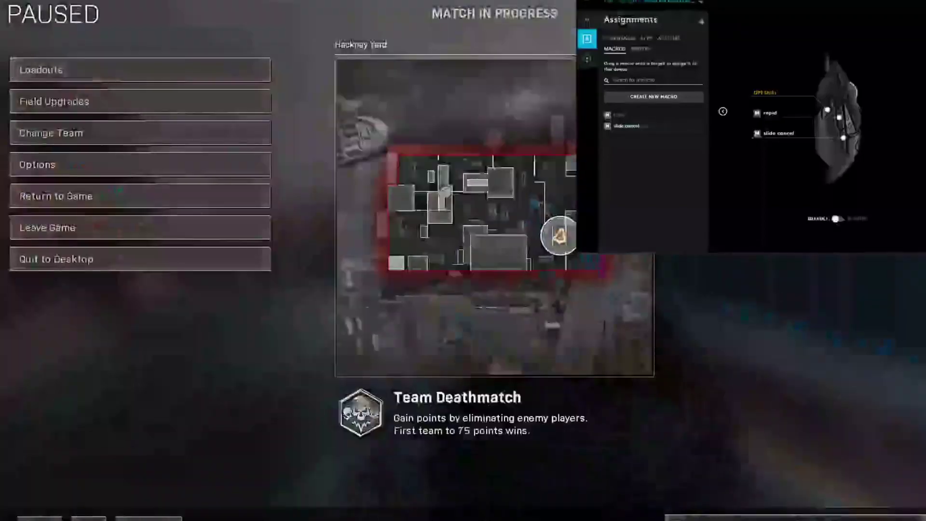
Set the slide cancel macro's delay between the second Shift release and the first Ctrl to 1000 ms
left_click(781, 134)
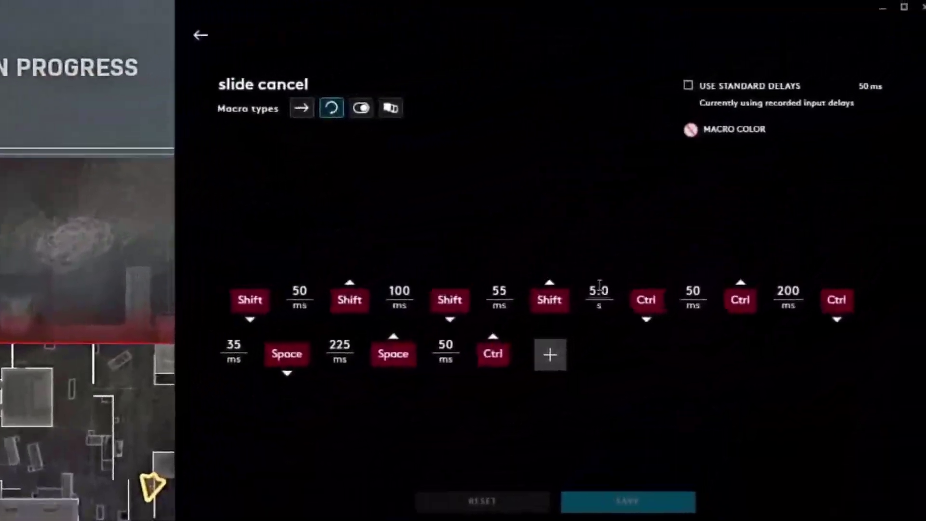
left_click(599, 290)
type("1000")
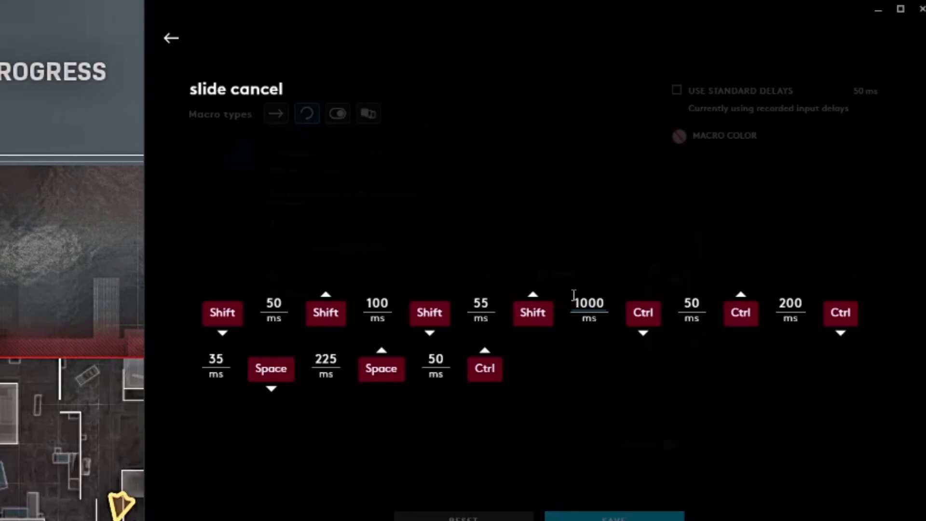
left_click(688, 311)
left_click(694, 314)
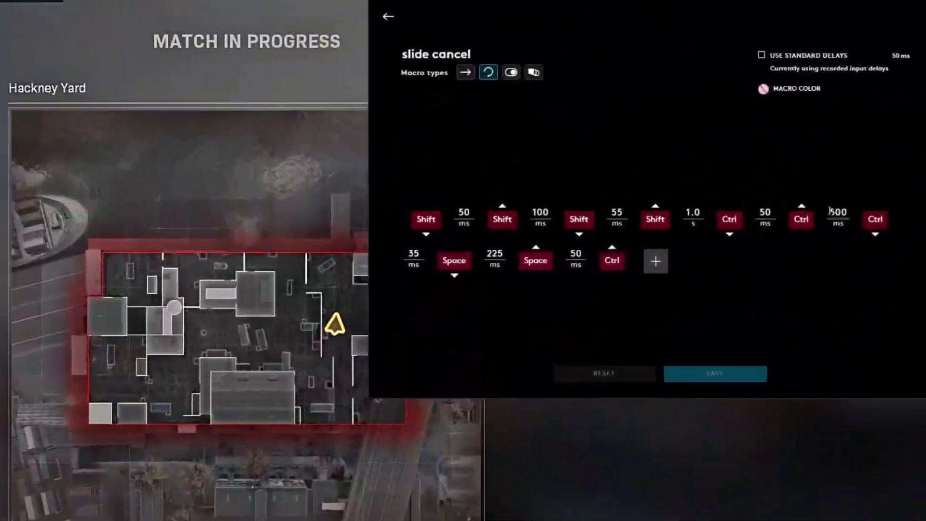
Set the delay between the first Ctrl release and the second Ctrl to 1000 ms, and save the macro
left_click(831, 212)
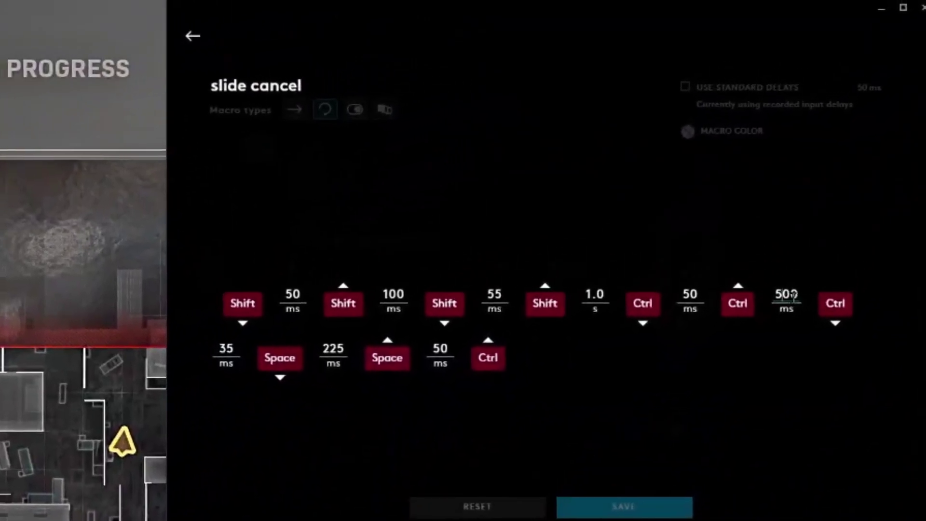
key("BackSpace")
type("10")
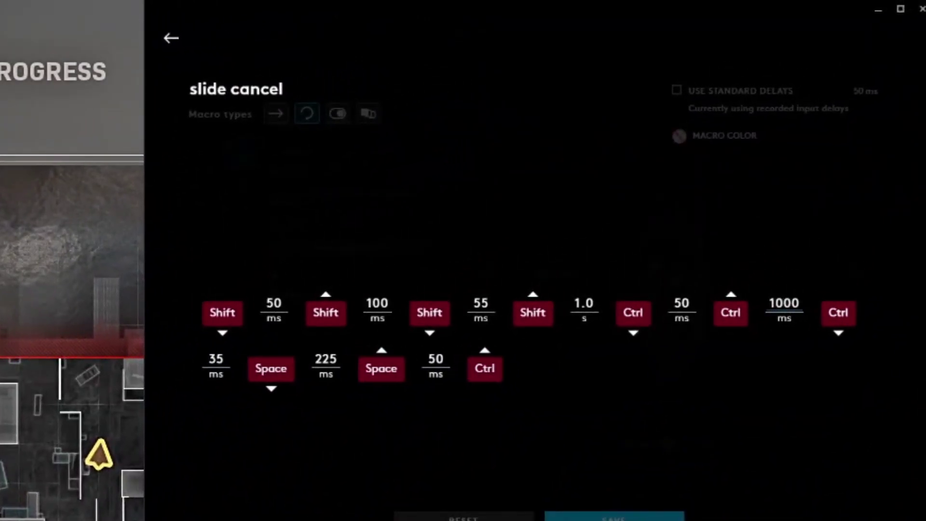
left_click(670, 511)
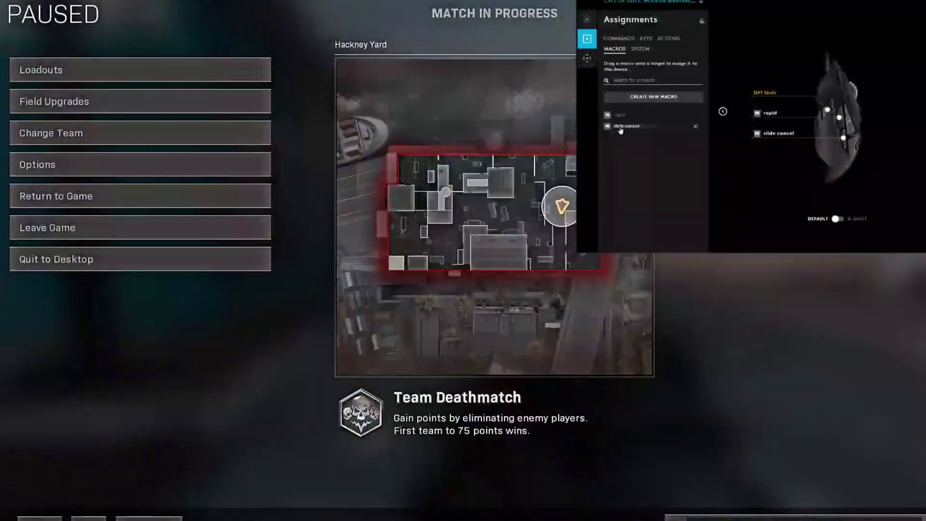
Reopen the slide cancel macro and set the delay between the first Ctrl release and the second Ctrl to 200 ms
left_click(620, 128)
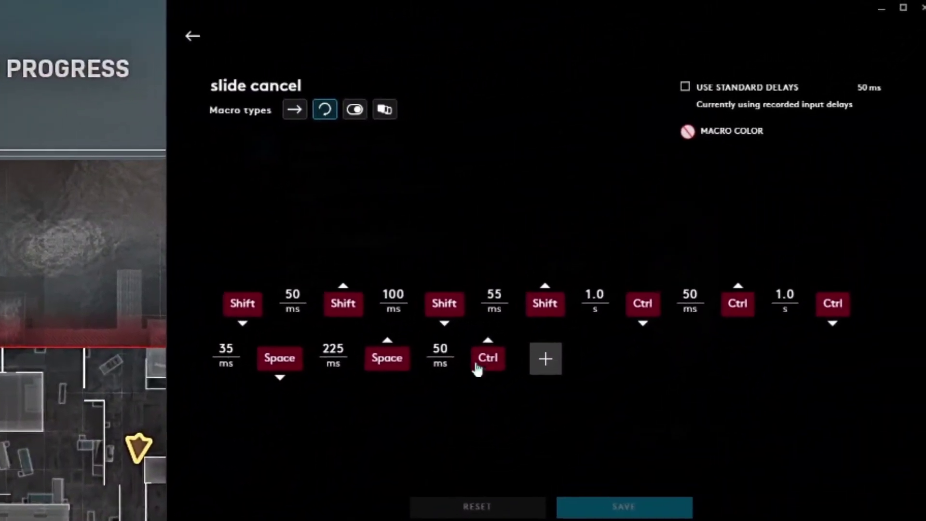
left_click(785, 295)
key("BackSpace")
key("BackSpace")
type("200")
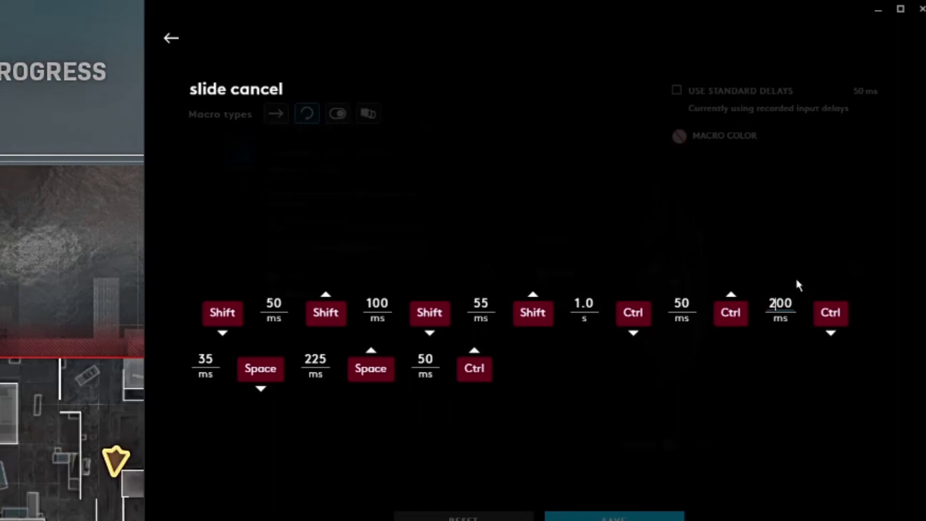
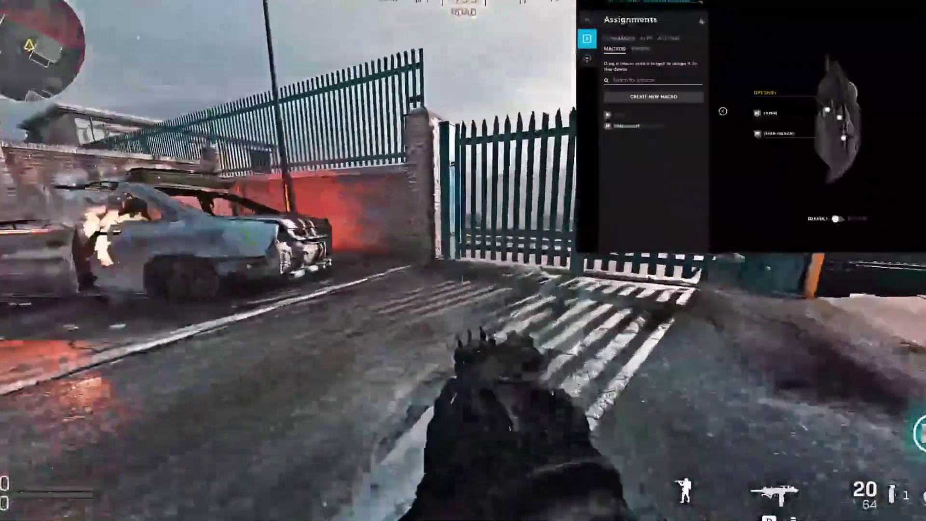
Save the macro with a 100 ms Space hold, a 40 ms first Shift hold and a 50 ms delay before the second Shift
key("Escape")
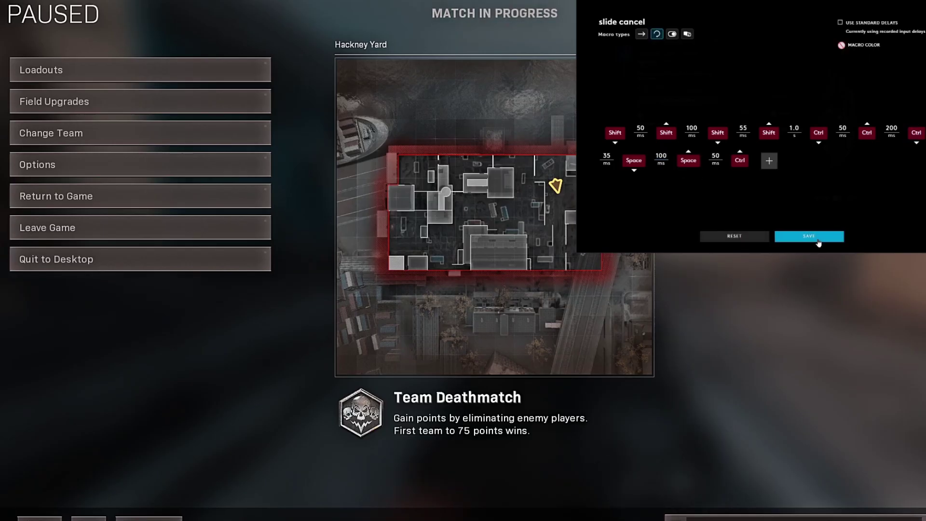
left_click(819, 238)
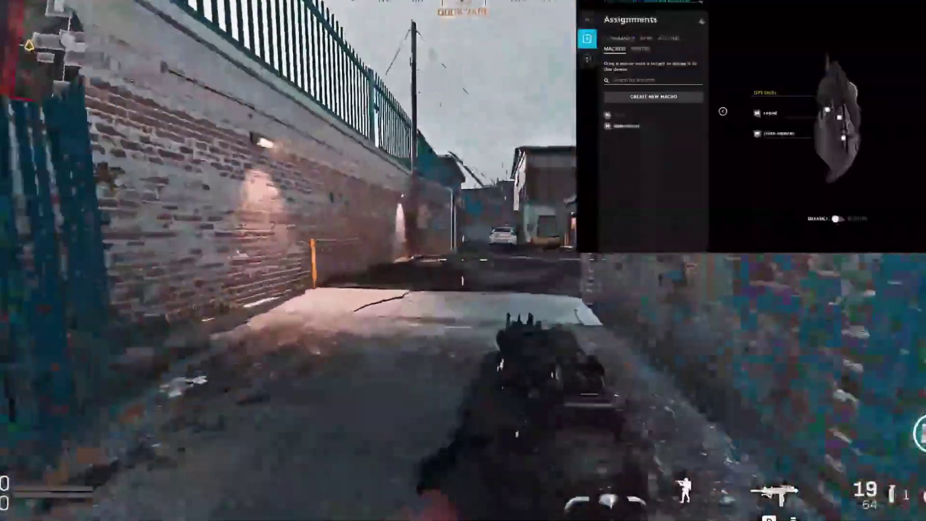
key("Escape")
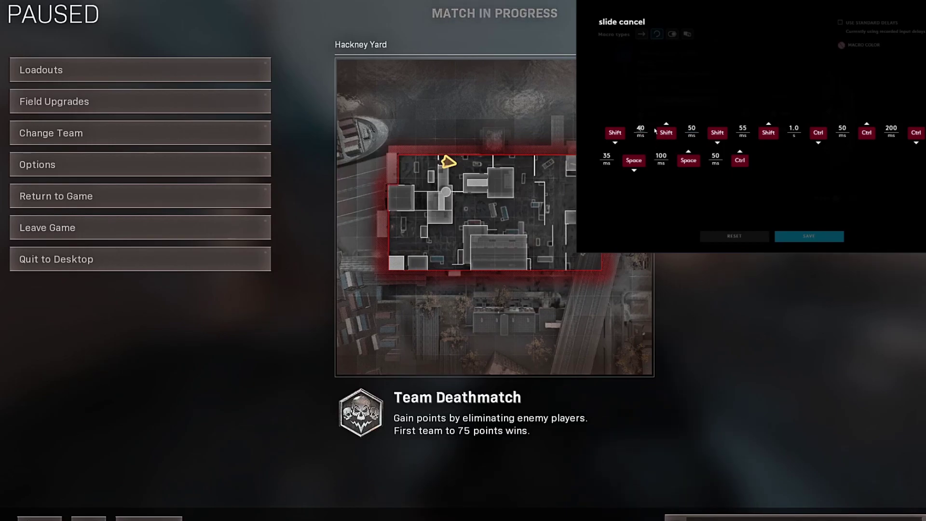
left_click(812, 236)
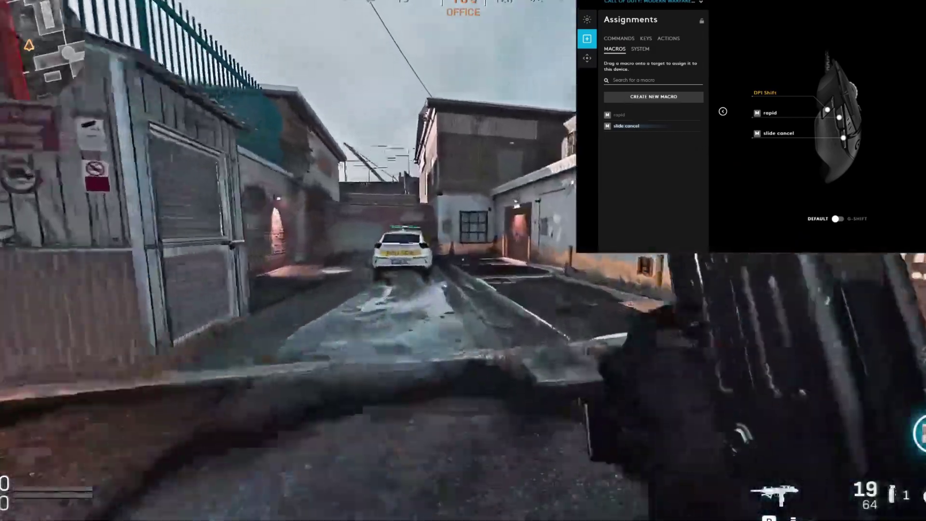